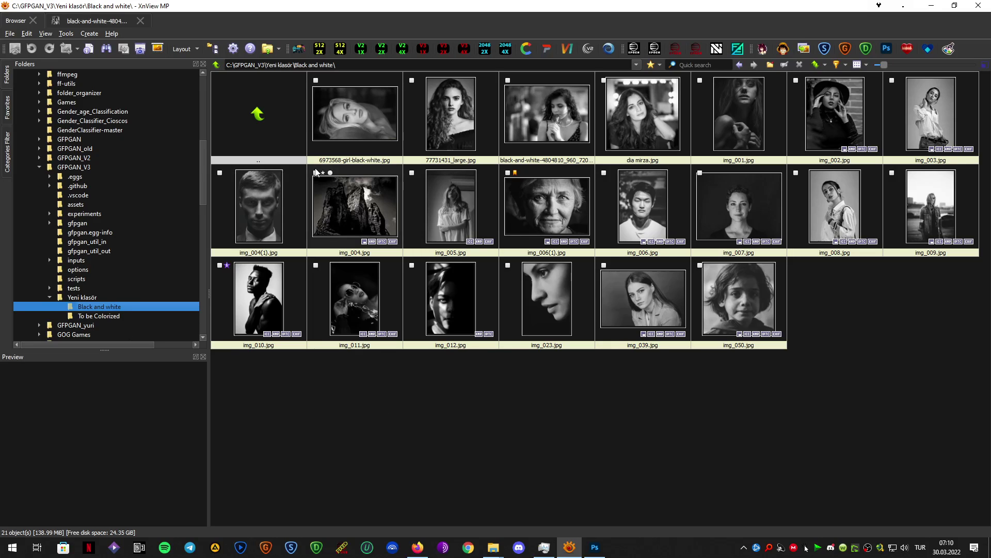
Page through the black-and-white portraits full-size, then go back to the thumbnail grid.
double_click(364, 123)
scroll(572, 271, "down", 2)
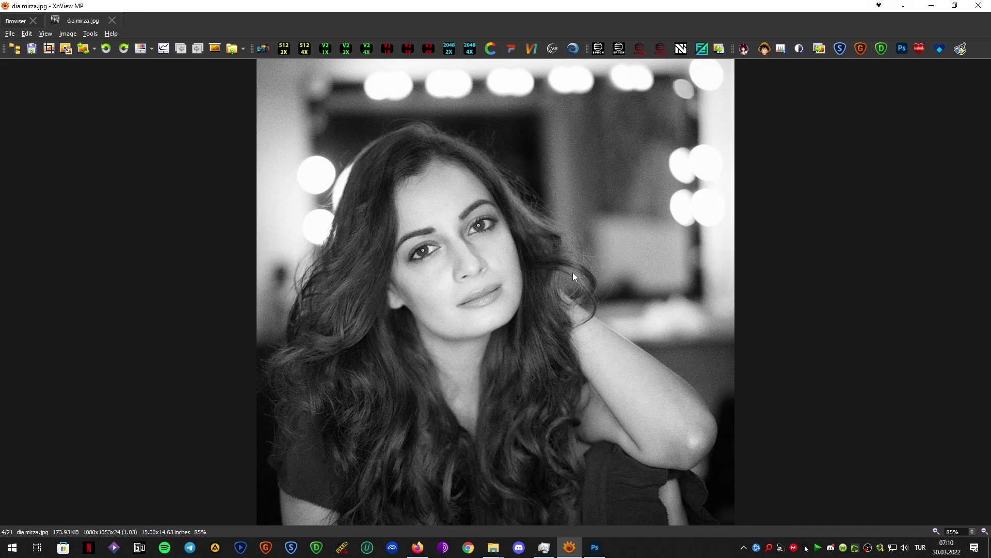
scroll(573, 272, "down", 2)
scroll(572, 271, "down", 2)
scroll(749, 332, "down", 2)
scroll(748, 332, "down", 2)
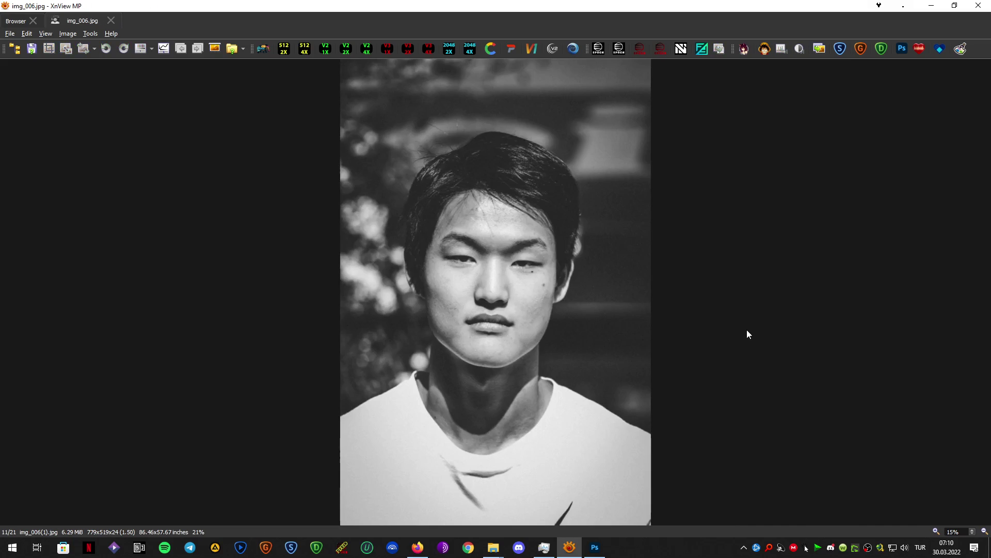
scroll(747, 333, "down", 2)
scroll(734, 334, "down", 1)
scroll(723, 335, "down", 2)
scroll(722, 335, "down", 2)
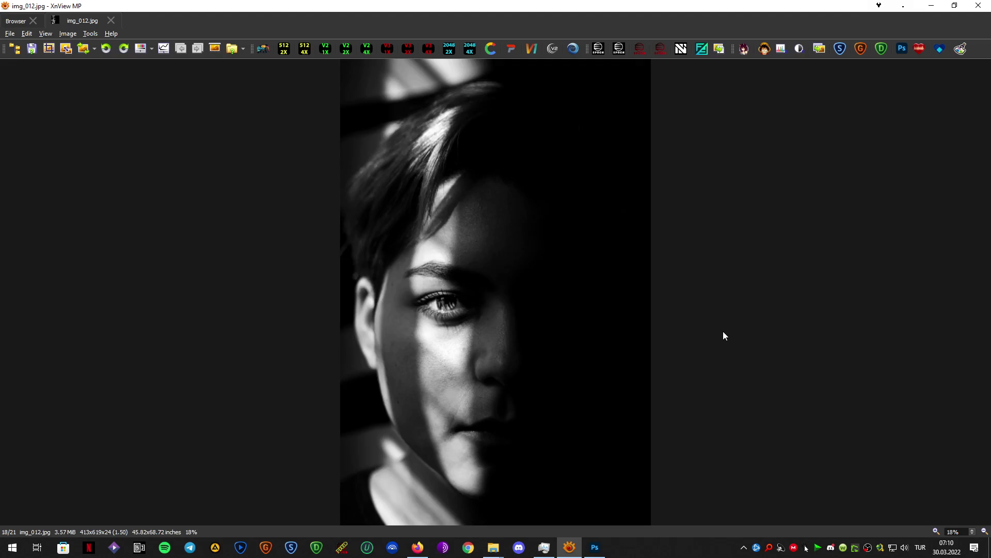
scroll(723, 336, "down", 2)
scroll(723, 336, "down", 1)
double_click(692, 339)
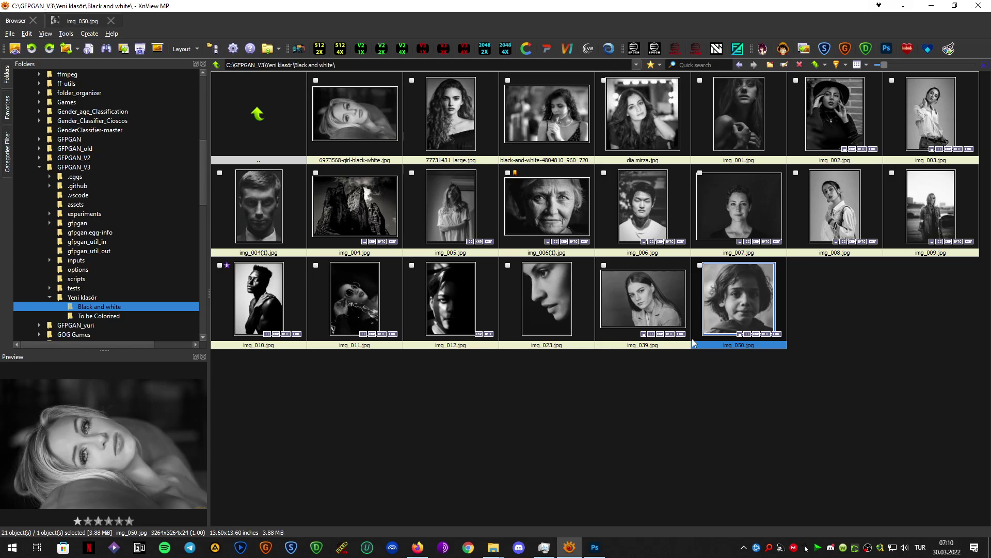
Preview the first few portraits full-size again, then clear the img_003.jpg selection.
double_click(389, 132)
scroll(660, 269, "down", 4)
scroll(660, 269, "down", 1)
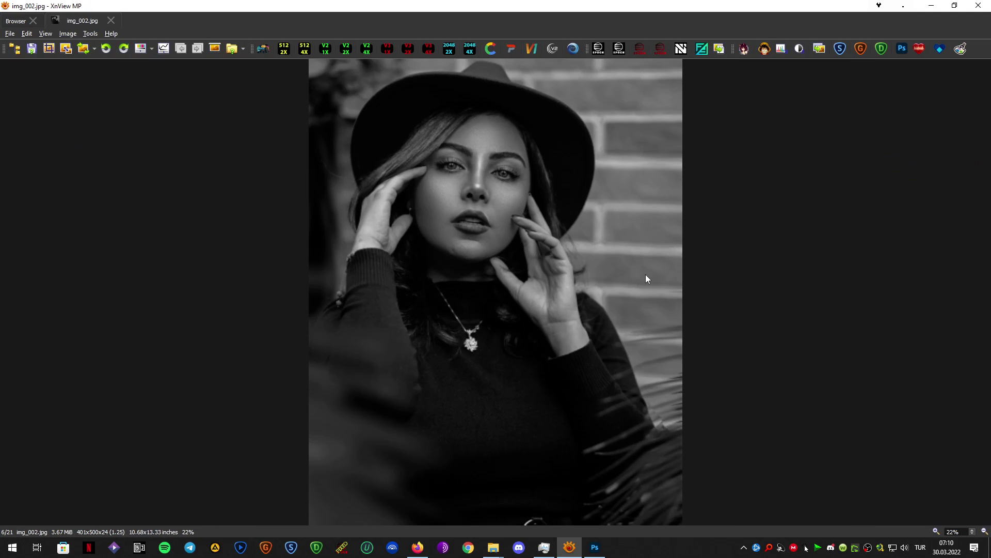
scroll(645, 274, "down", 1)
double_click(646, 275)
left_click(595, 428)
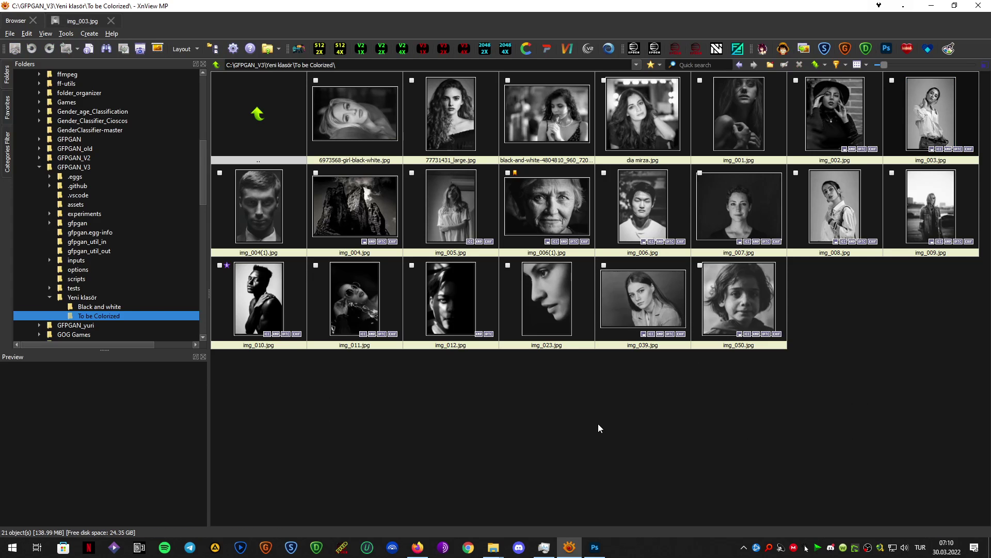
Select all 21 portraits in the To be Colorized folder with Ctrl+A.
key("ctrl+a")
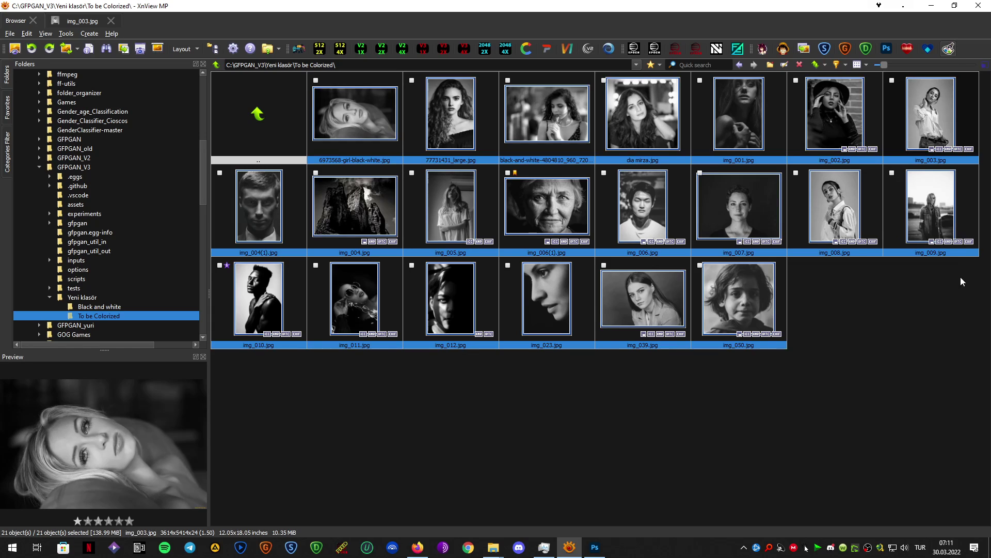
Deselect the 21 portraits so the thumbnails refresh to their colorized versions.
left_click(926, 277)
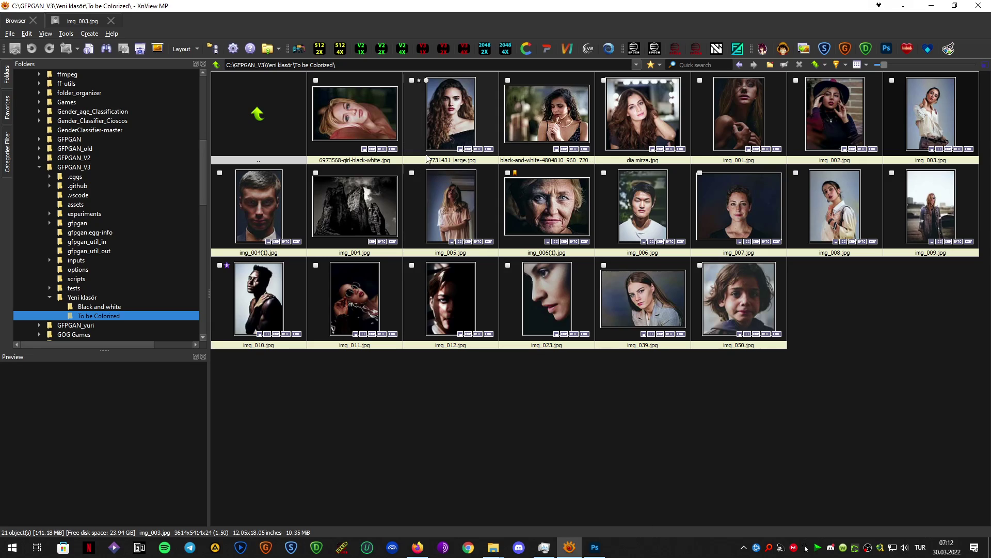
Step through all 21 colourized portraits full-size to img_050.jpg, then return to thumbnails.
double_click(351, 116)
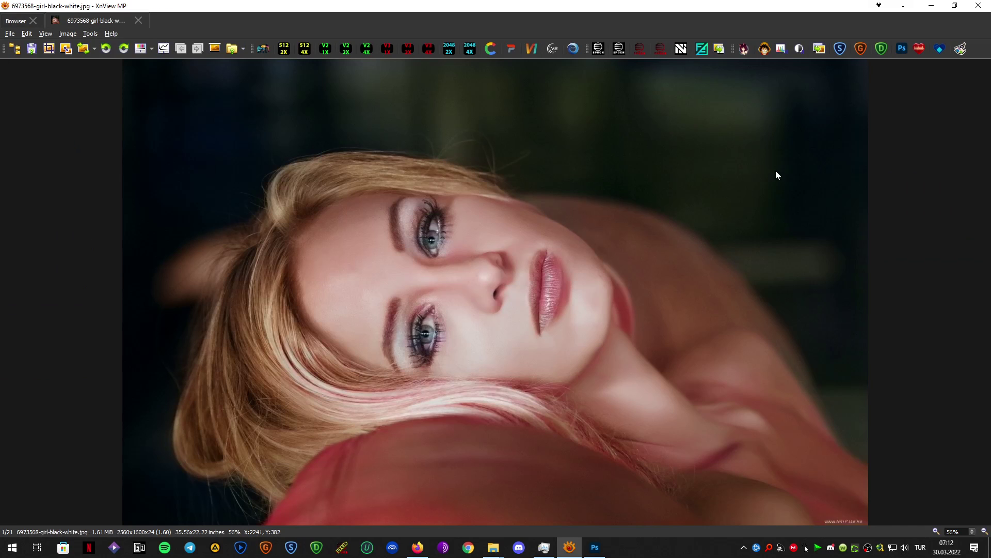
scroll(776, 172, "down", 1)
scroll(776, 175, "down", 1)
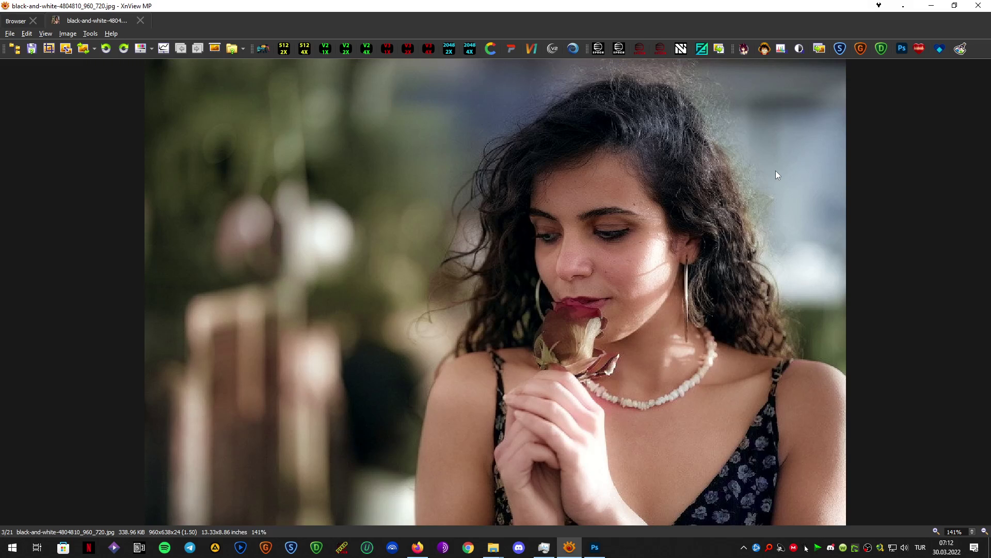
scroll(775, 170, "down", 1)
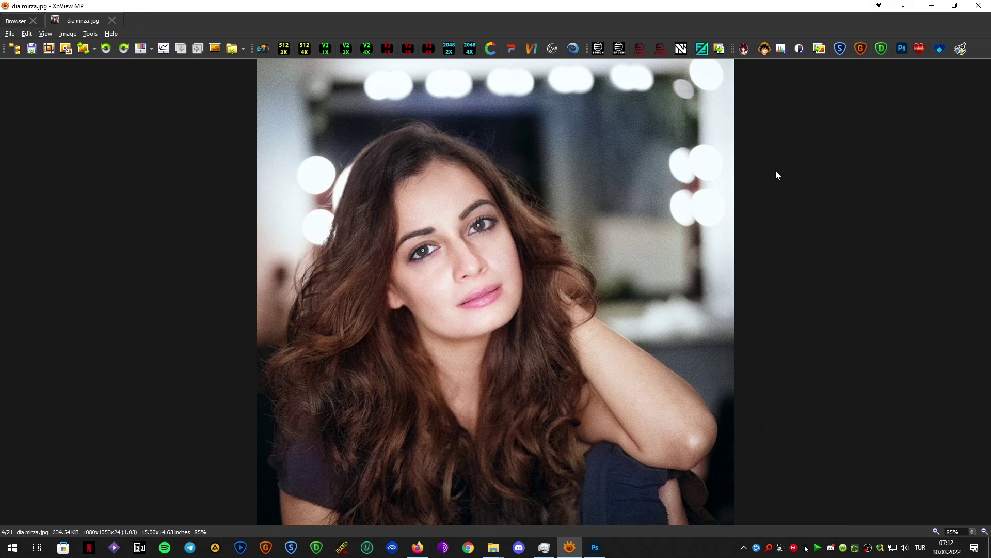
scroll(775, 171, "down", 1)
scroll(776, 175, "down", 1)
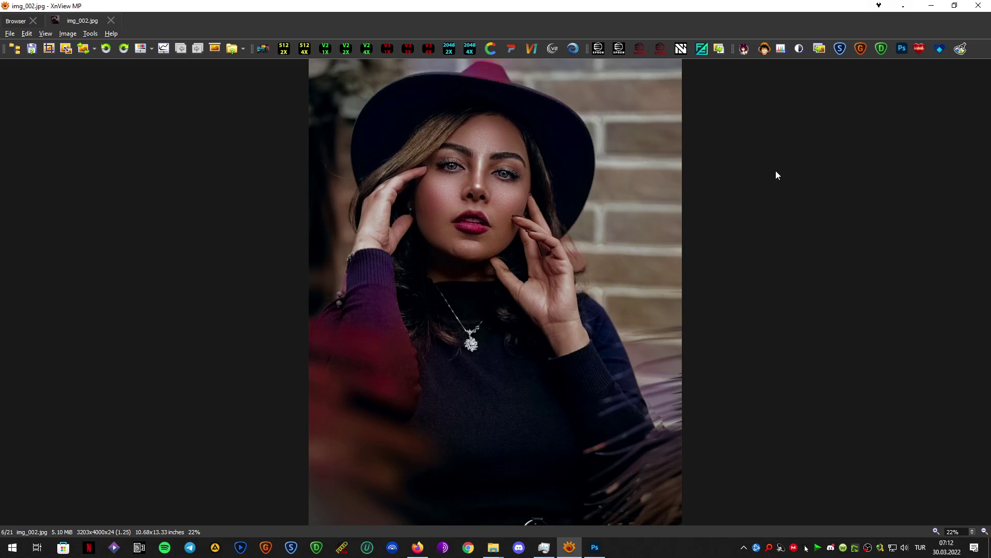
scroll(776, 175, "down", 1)
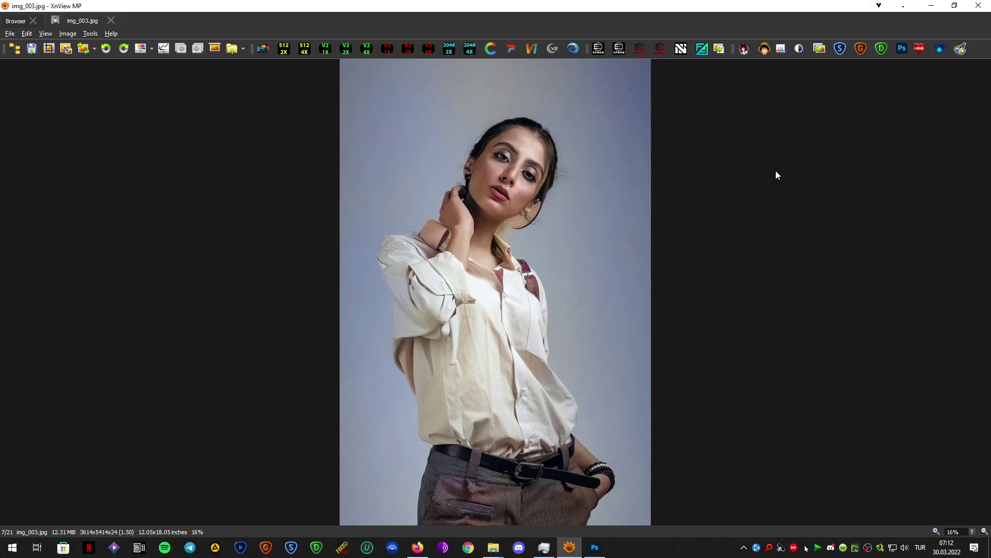
scroll(776, 175, "down", 1)
scroll(777, 175, "down", 1)
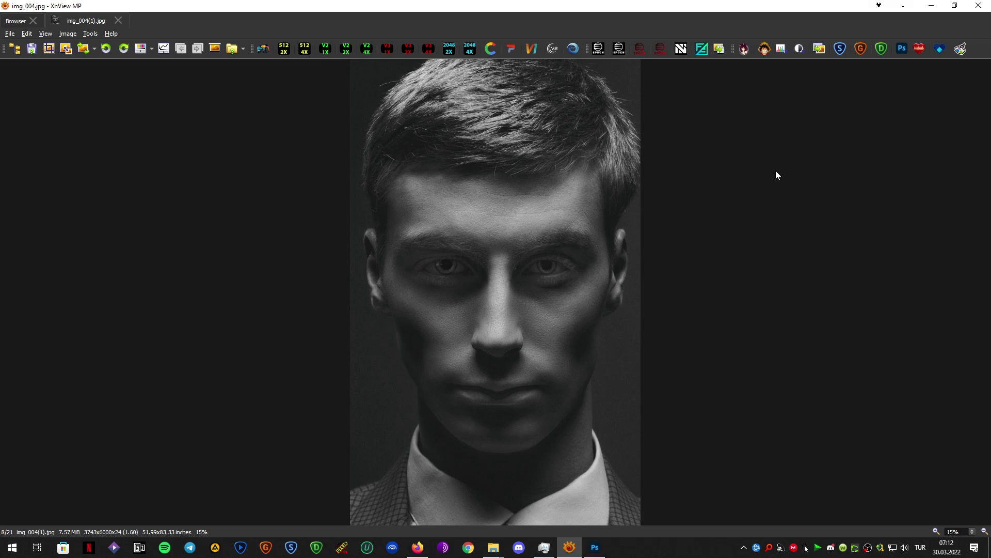
scroll(777, 175, "down", 1)
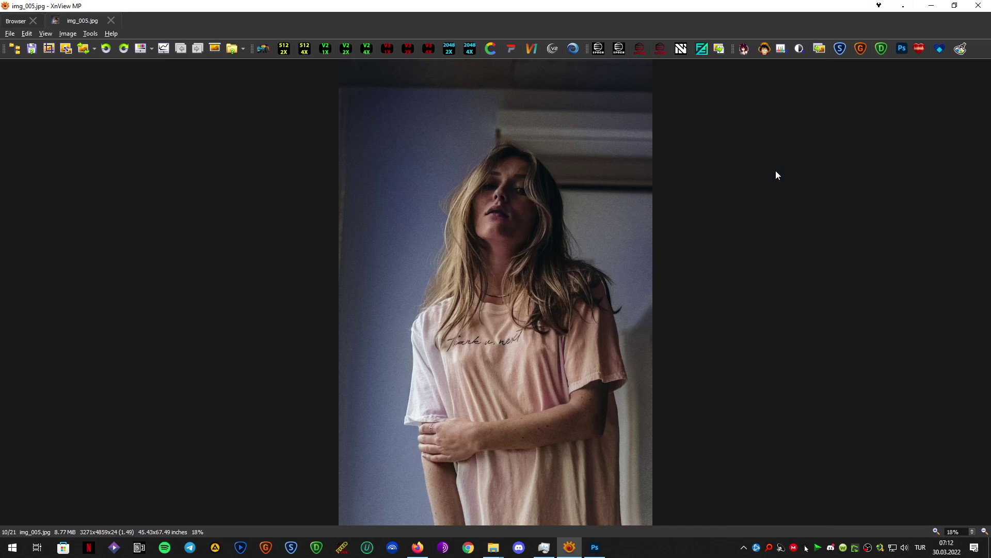
scroll(776, 175, "down", 1)
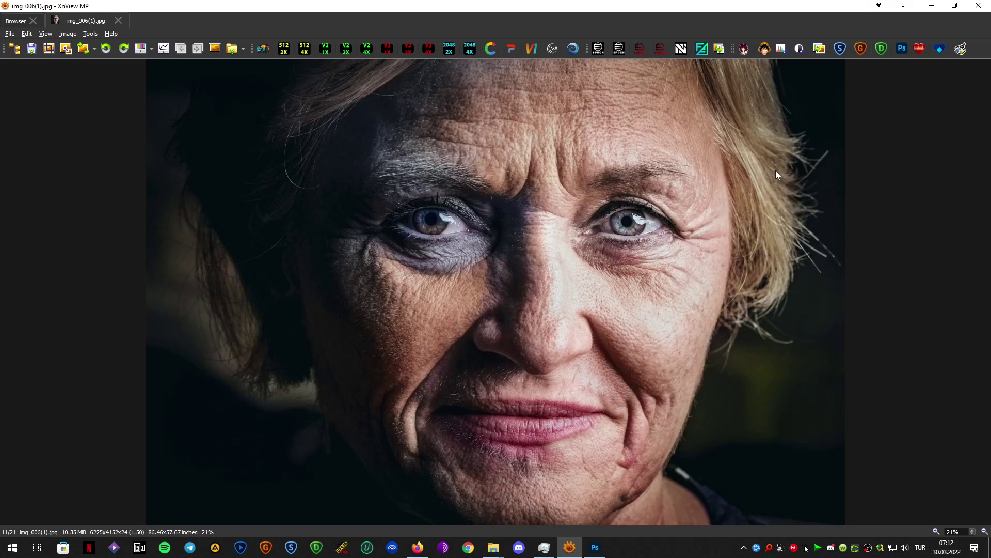
scroll(776, 175, "down", 1)
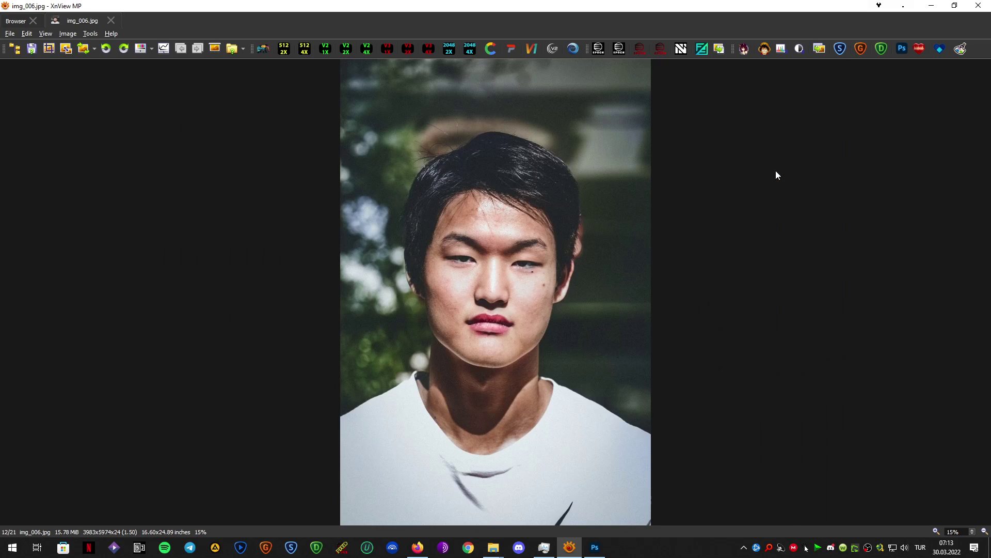
scroll(776, 175, "down", 1)
scroll(776, 175, "down", 1)
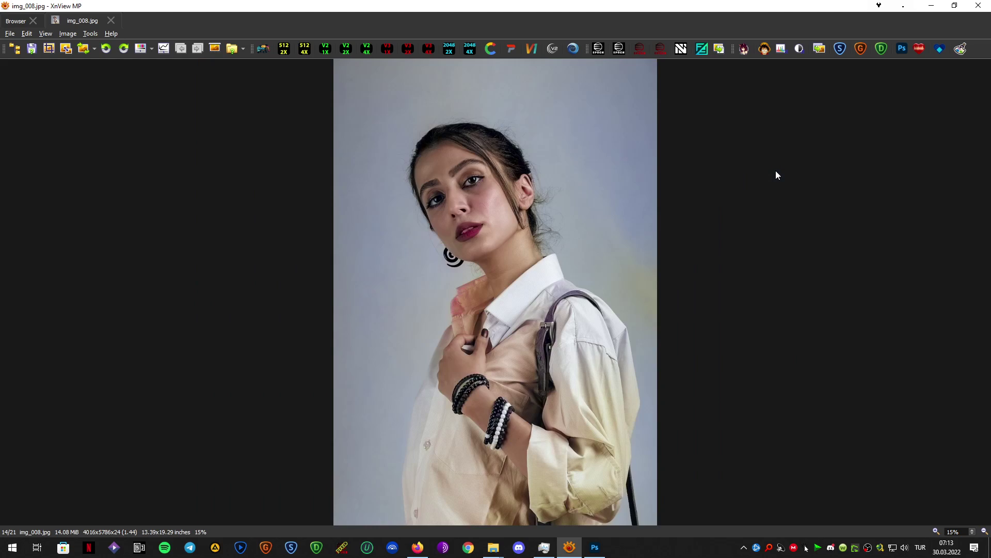
scroll(776, 175, "down", 1)
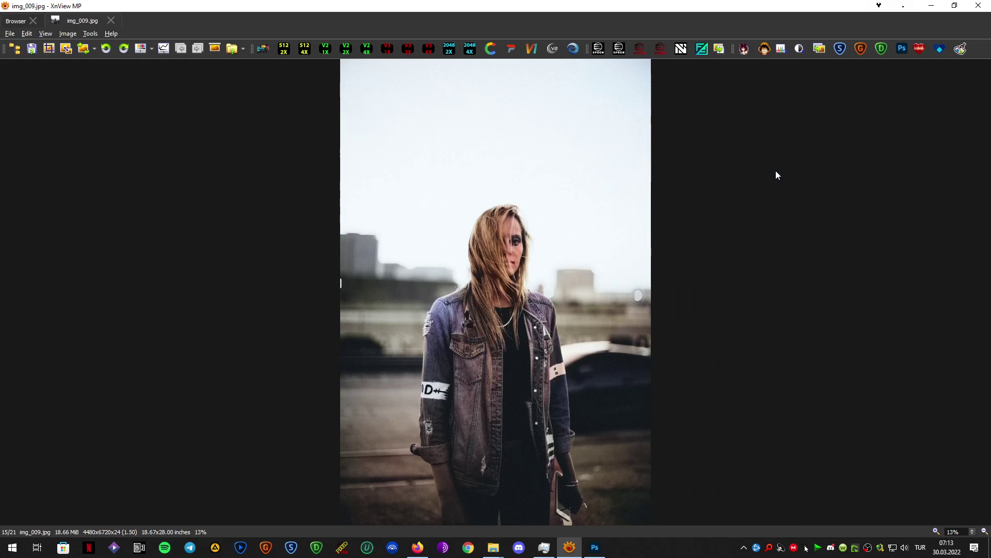
scroll(776, 175, "down", 1)
scroll(776, 175, "down", 1)
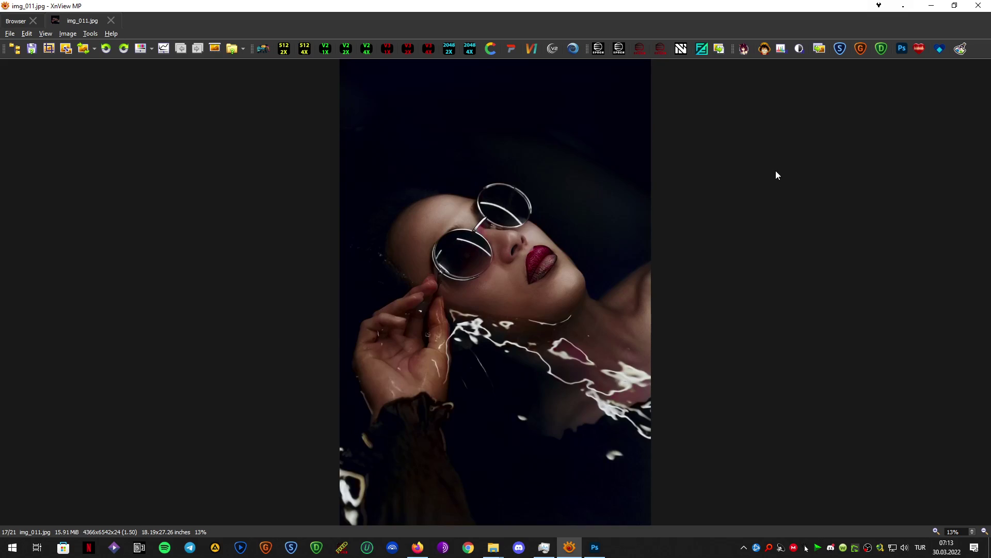
scroll(777, 175, "down", 1)
scroll(776, 175, "down", 1)
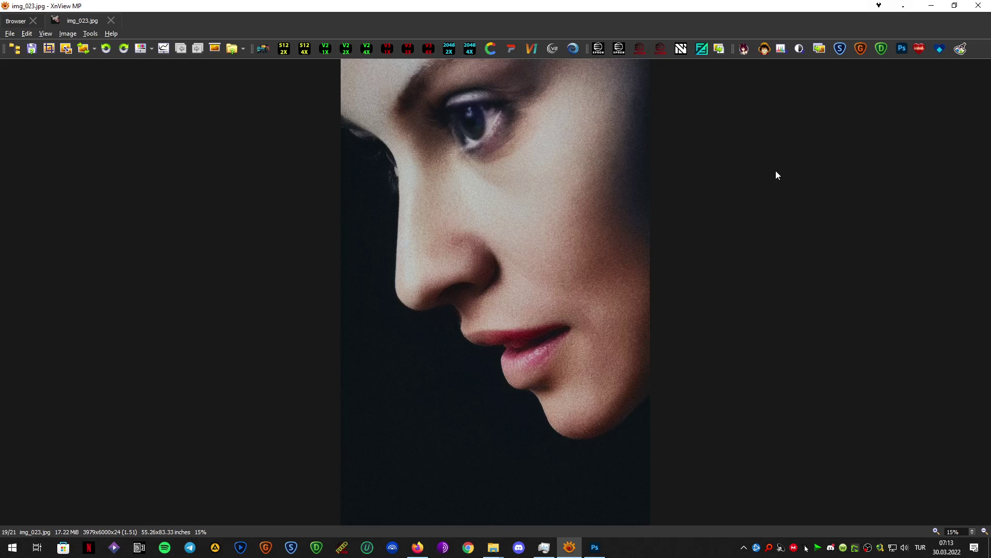
scroll(777, 175, "down", 1)
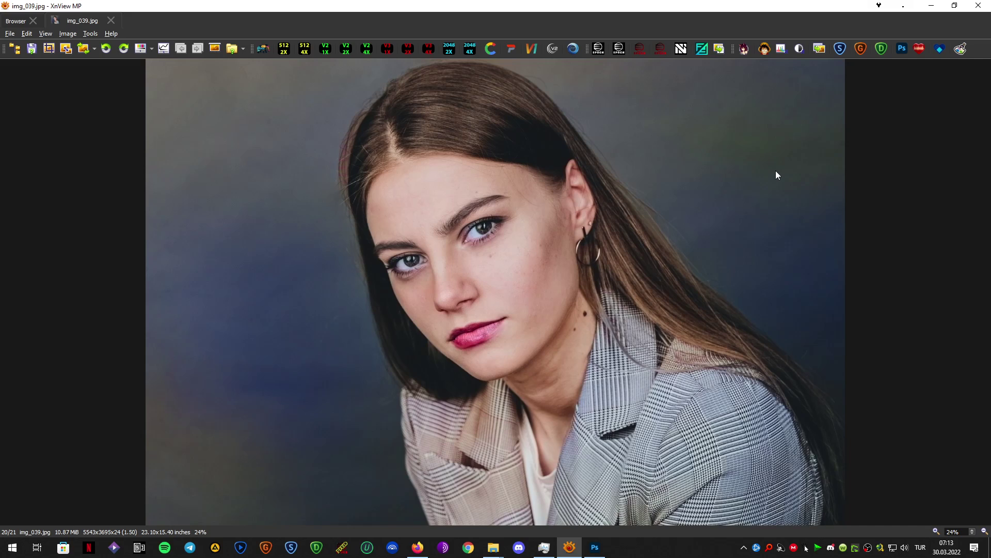
scroll(776, 175, "down", 1)
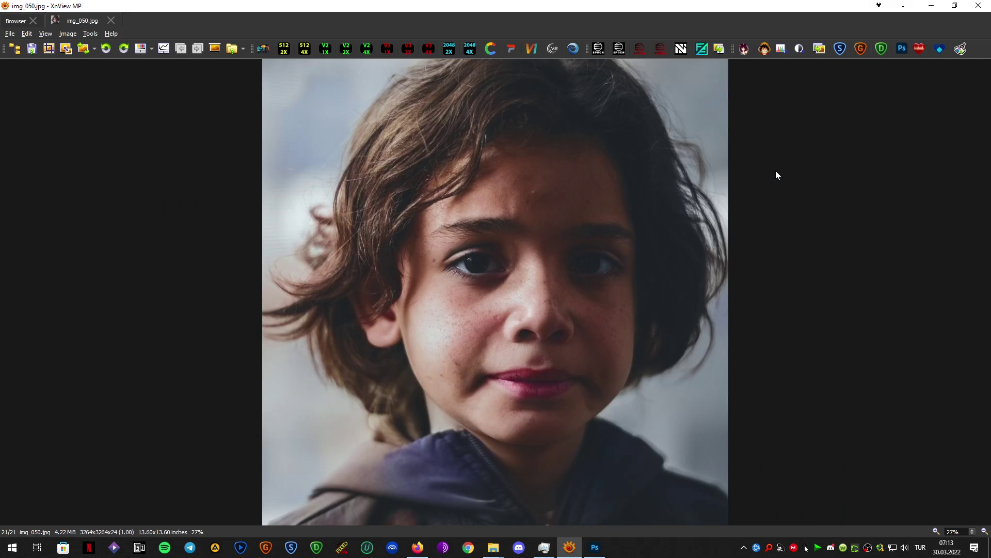
double_click(776, 175)
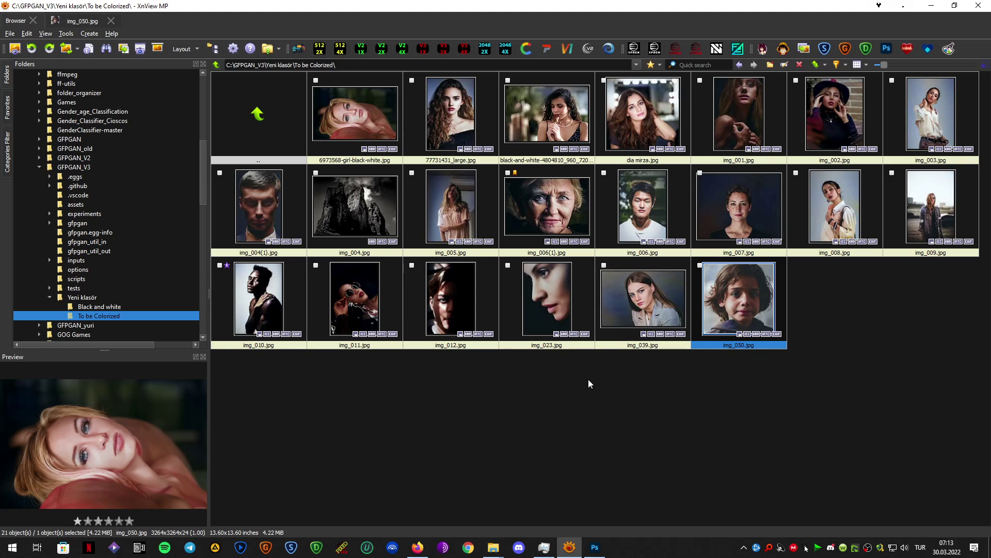
left_click(560, 411)
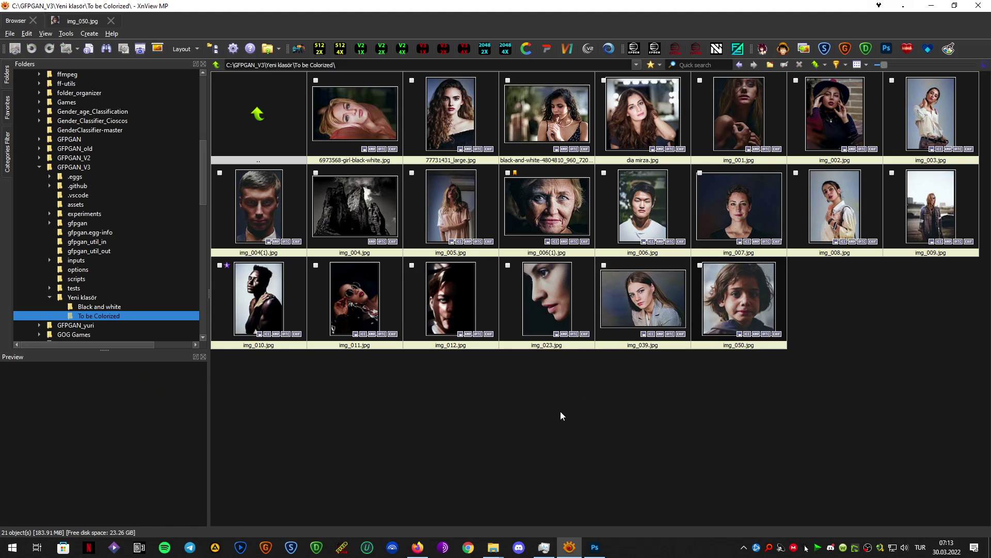
double_click(357, 211)
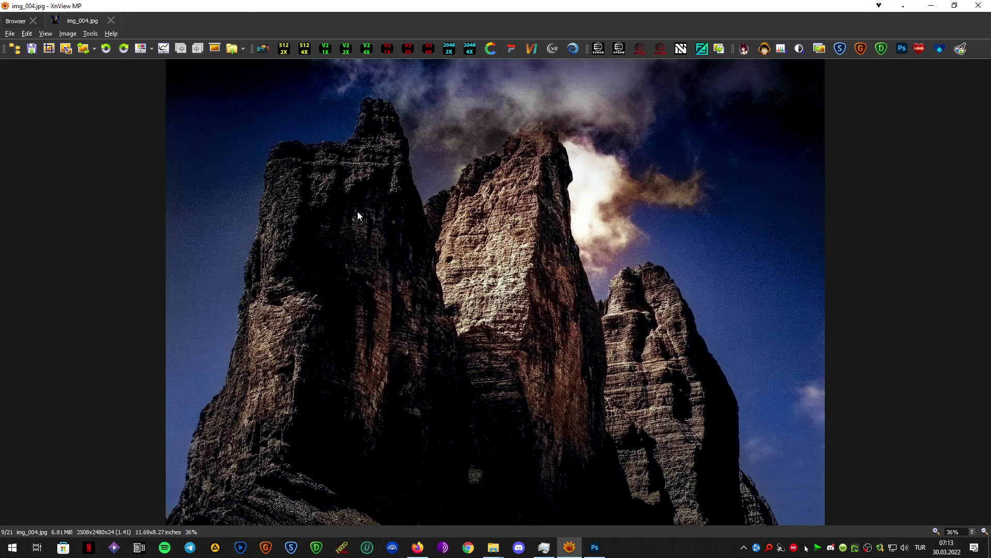
double_click(357, 216)
double_click(654, 226)
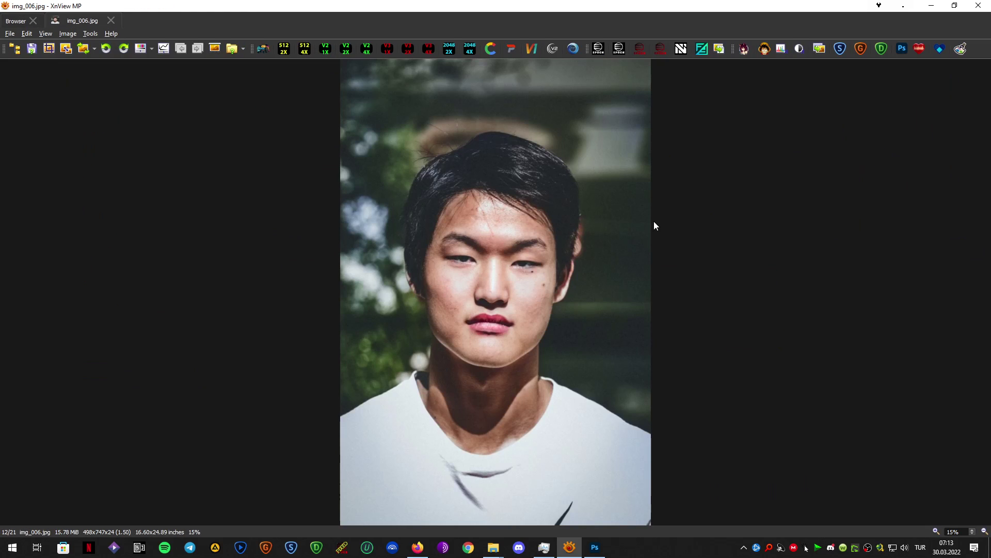
double_click(653, 226)
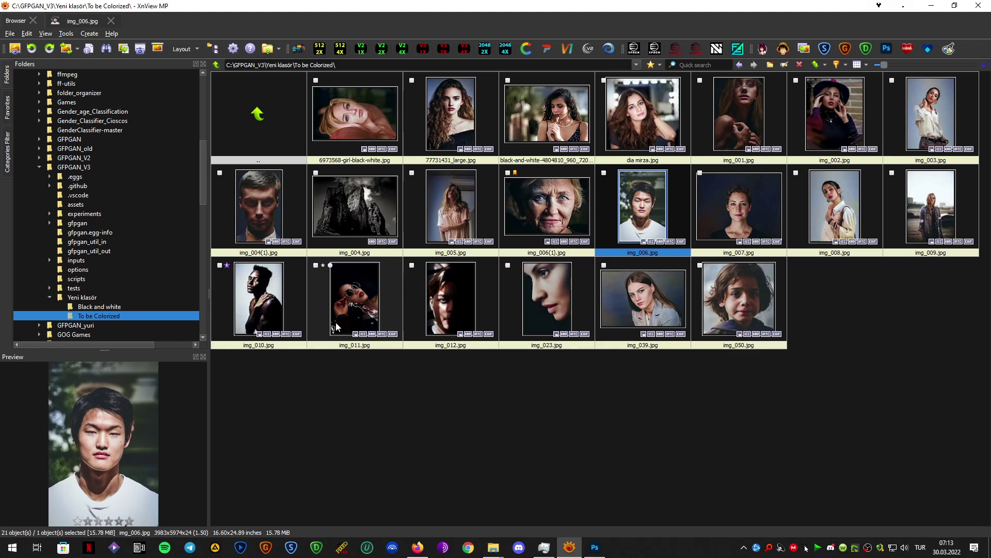
double_click(383, 215)
scroll(624, 227, "down", 2)
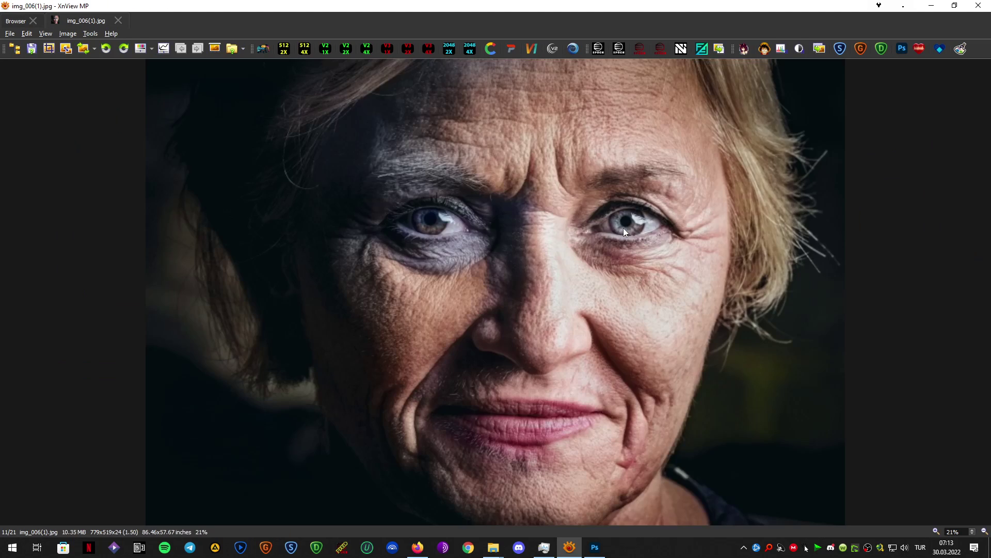
scroll(624, 229, "down", 1)
scroll(624, 229, "down", 1)
scroll(624, 229, "down", 1)
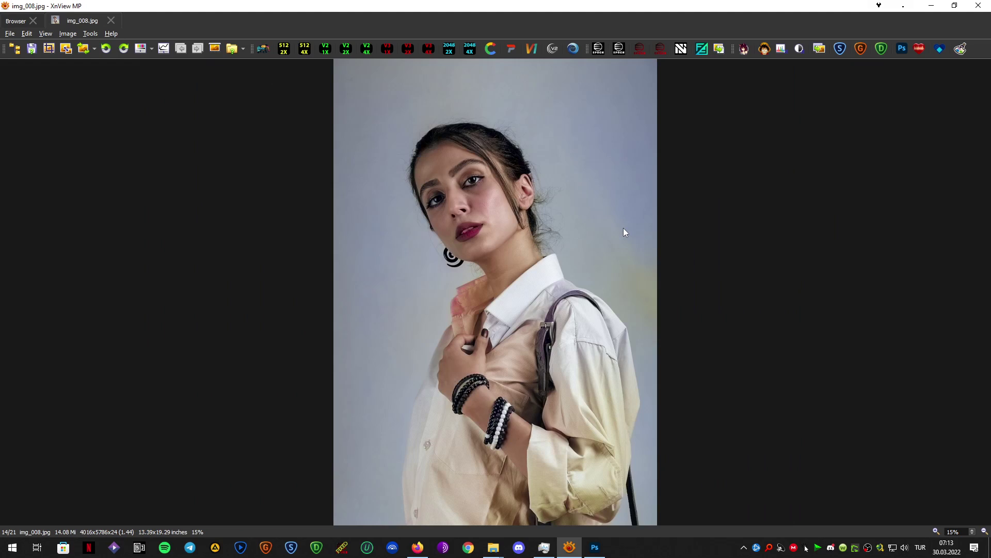
scroll(624, 228, "down", 1)
scroll(623, 229, "down", 1)
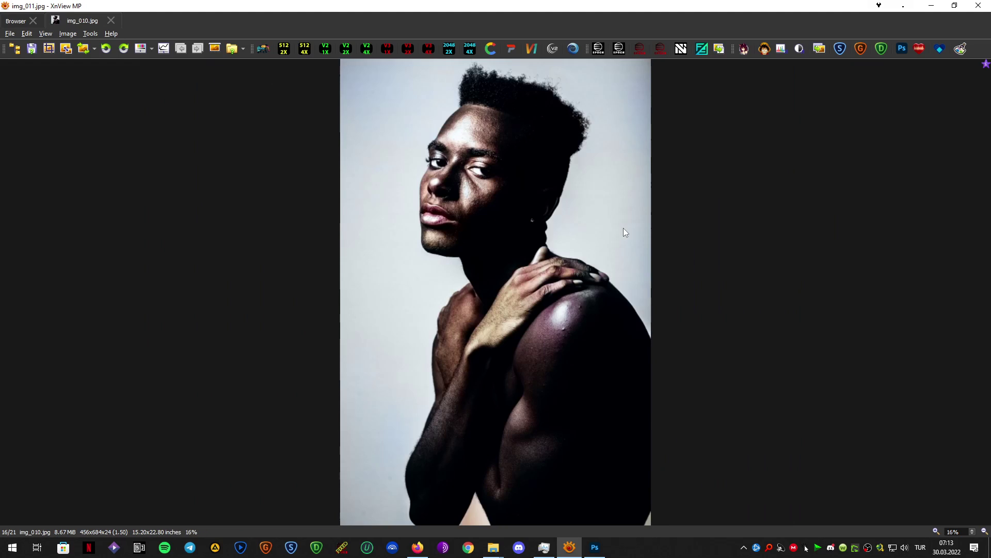
scroll(623, 228, "down", 1)
scroll(624, 228, "down", 1)
scroll(624, 228, "down", 1)
scroll(623, 228, "down", 1)
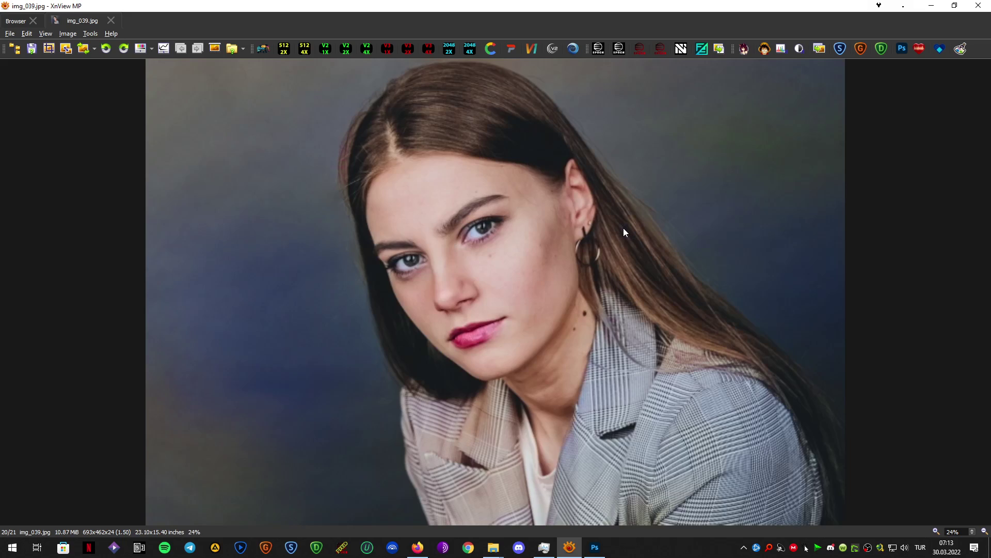
scroll(624, 231, "down", 1)
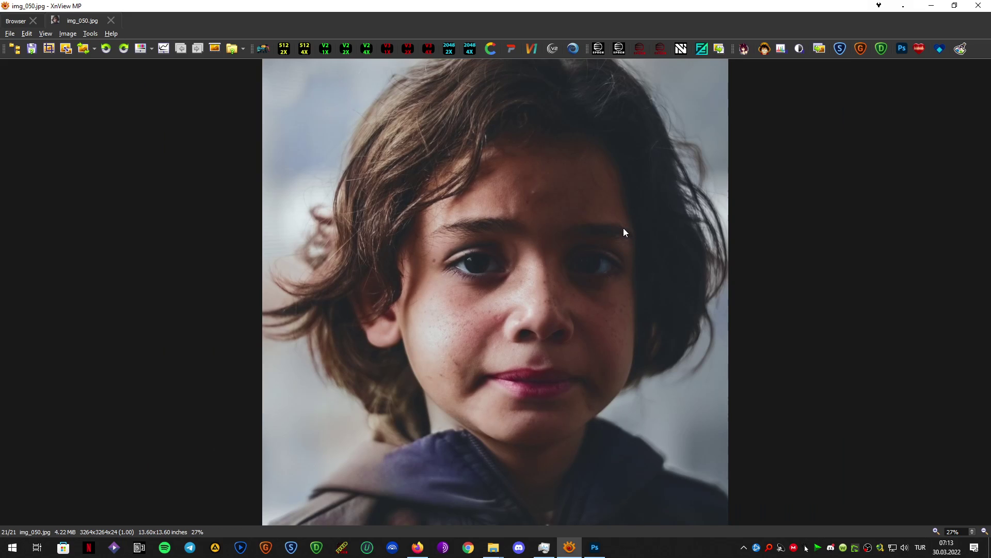
scroll(624, 233, "up", 1)
scroll(624, 232, "up", 1)
scroll(624, 233, "up", 1)
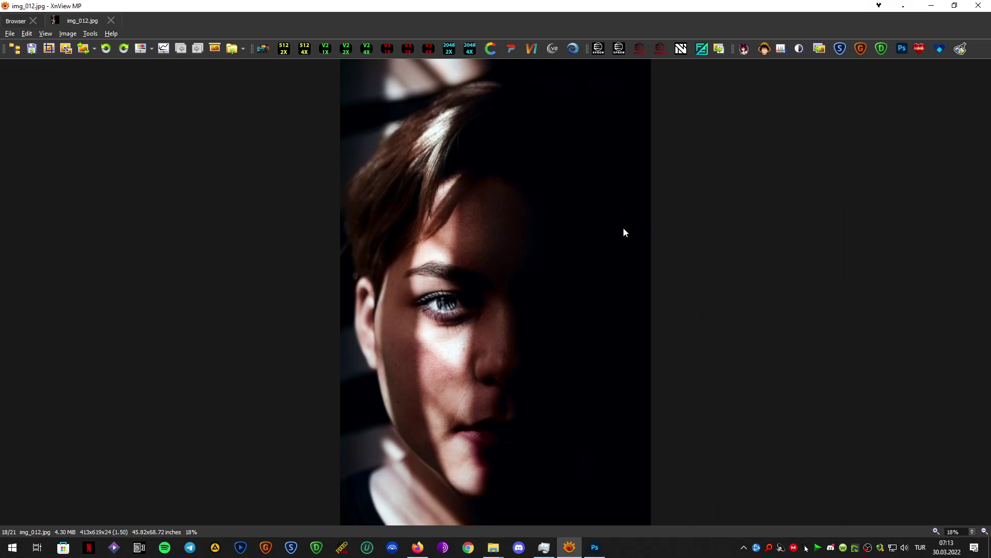
scroll(624, 232, "up", 1)
scroll(624, 232, "up", 1)
scroll(666, 230, "up", 1)
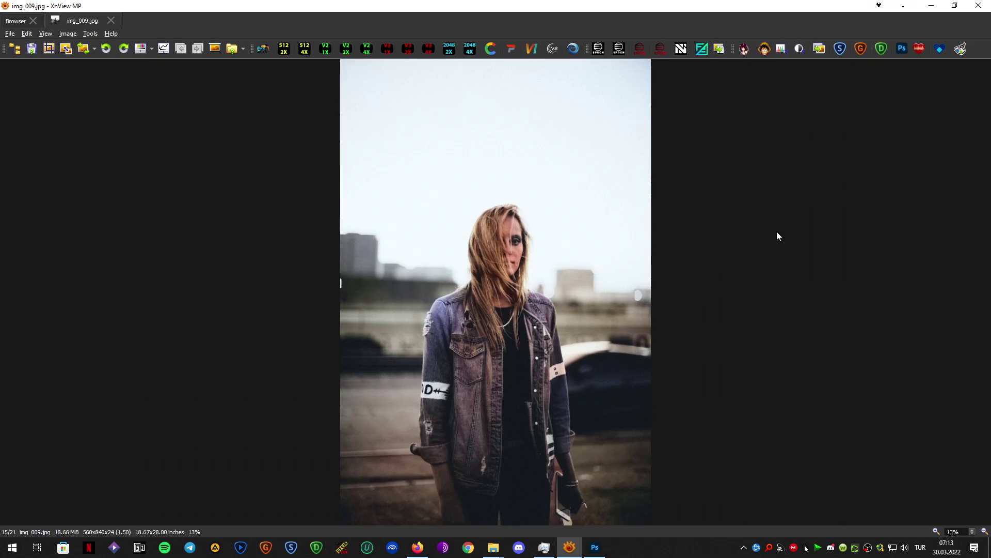
scroll(776, 232, "up", 1)
scroll(777, 232, "up", 2)
scroll(776, 231, "up", 1)
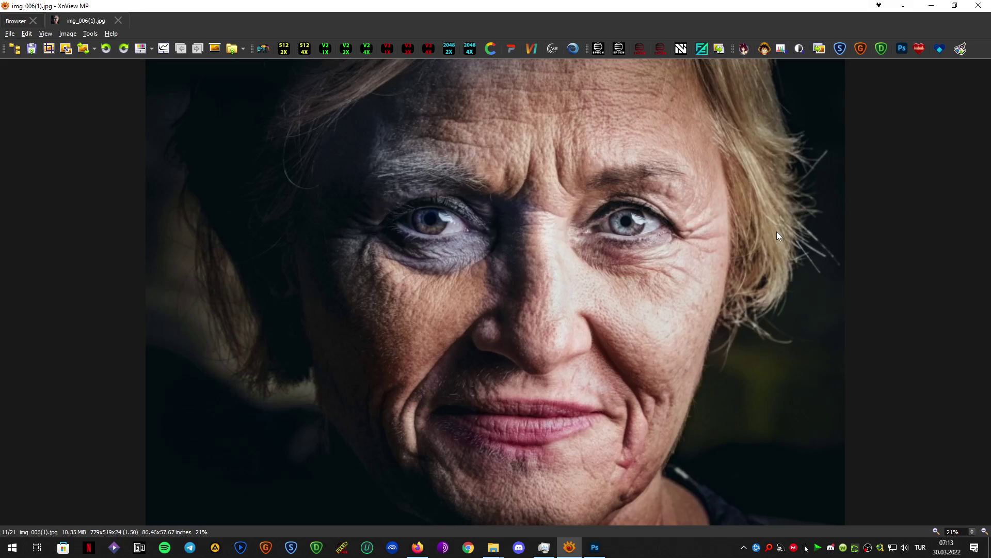
scroll(778, 235, "up", 1)
scroll(778, 235, "up", 1)
scroll(778, 232, "up", 1)
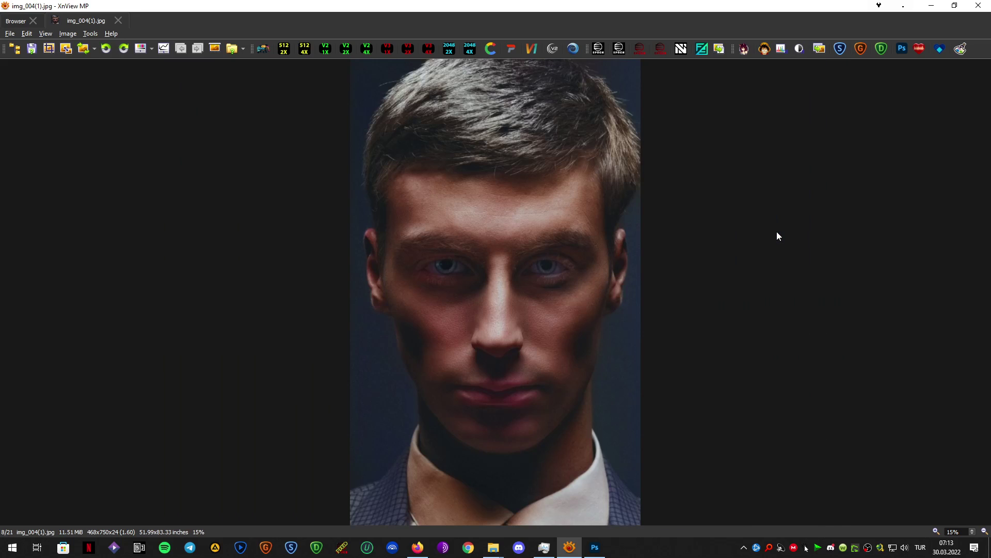
scroll(778, 233, "up", 1)
scroll(778, 232, "up", 1)
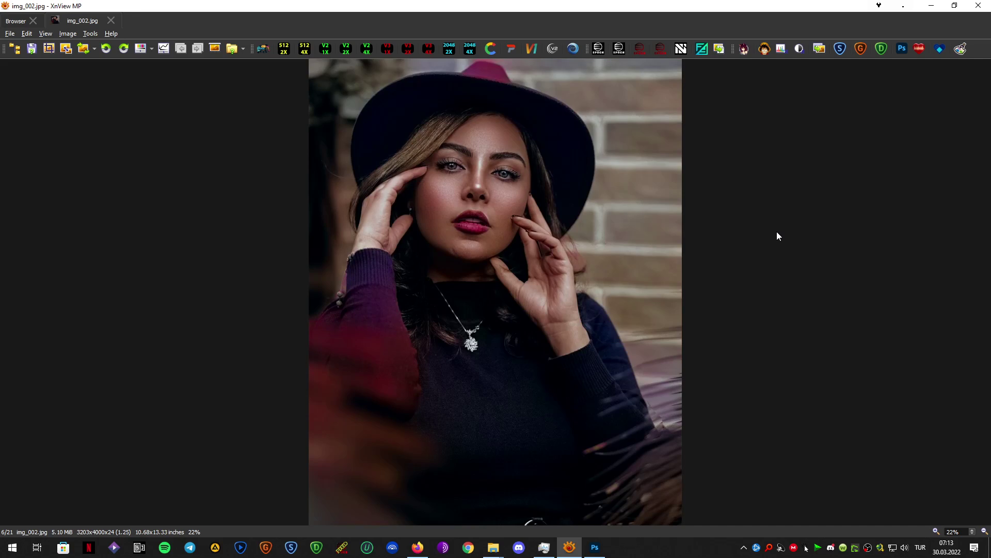
scroll(778, 232, "up", 1)
scroll(778, 233, "up", 2)
scroll(778, 233, "up", 1)
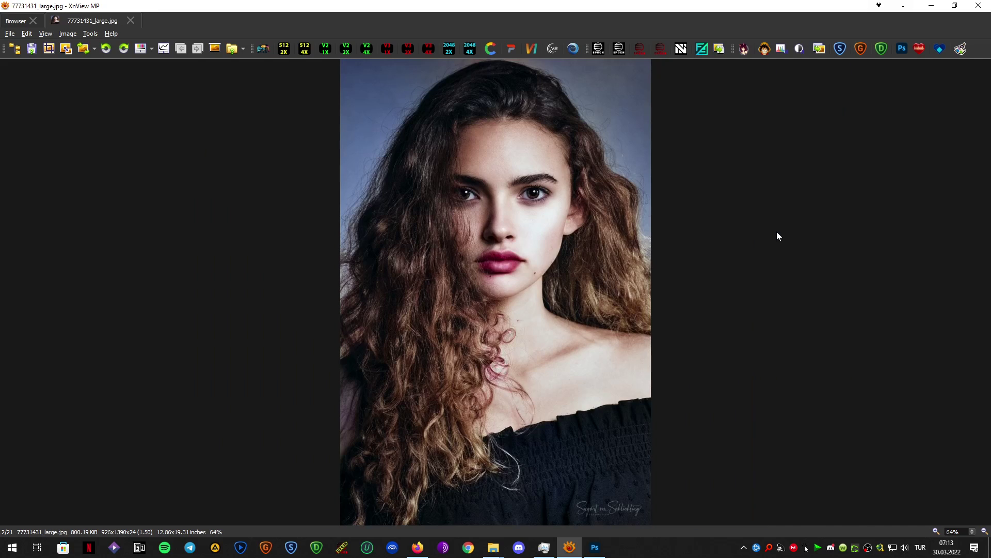
scroll(778, 232, "up", 1)
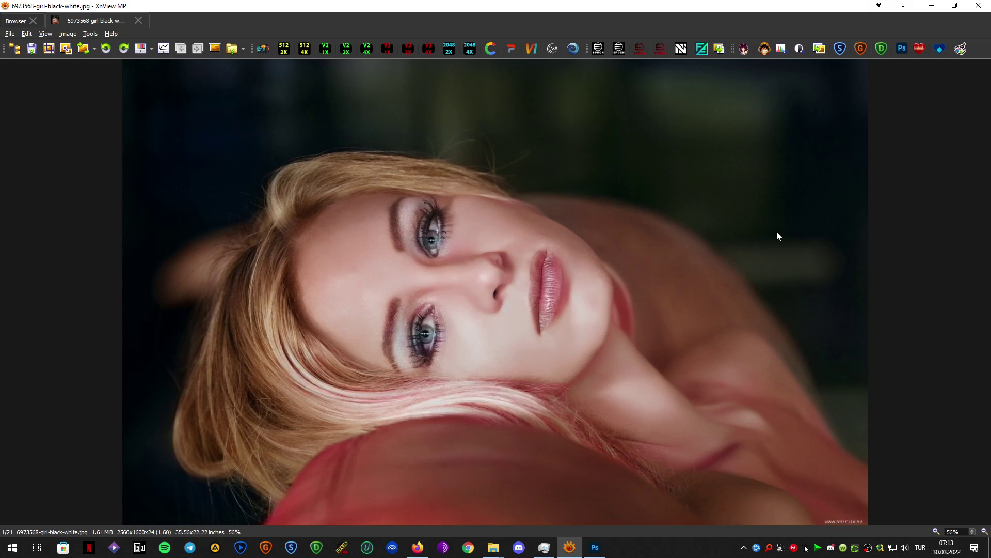
double_click(726, 246)
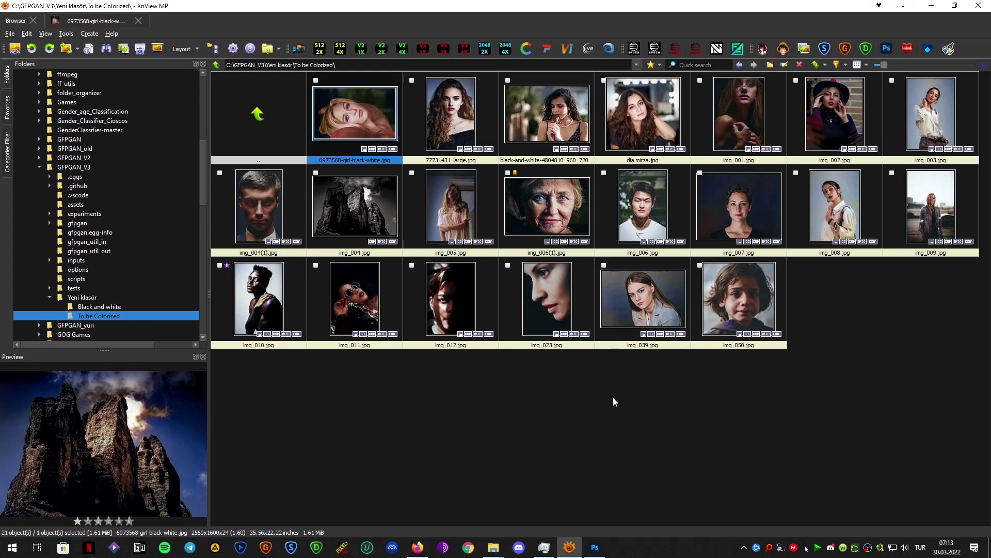
Switch to the Black and white folder and page through its grayscale originals full-size.
left_click(635, 397)
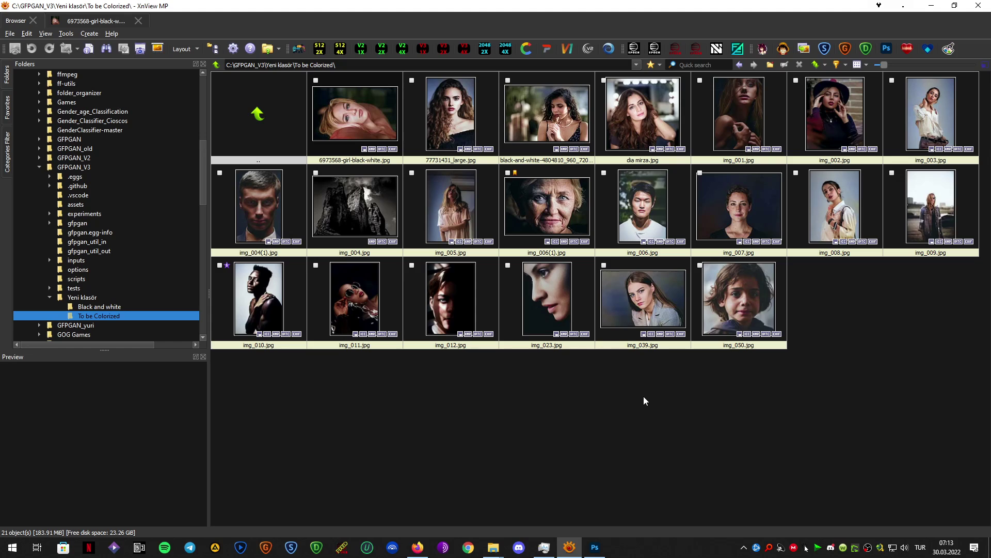
left_click(119, 308)
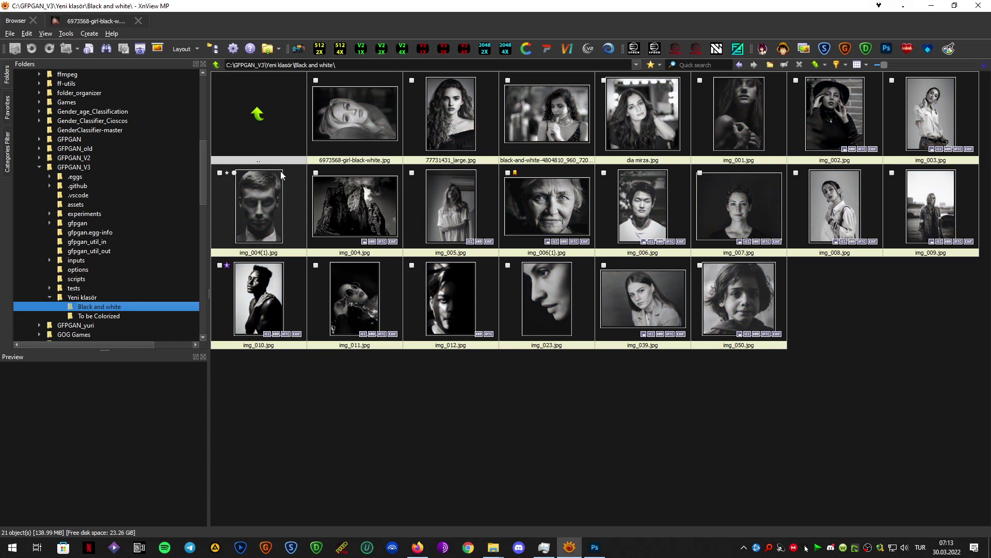
double_click(339, 115)
scroll(548, 160, "down", 2)
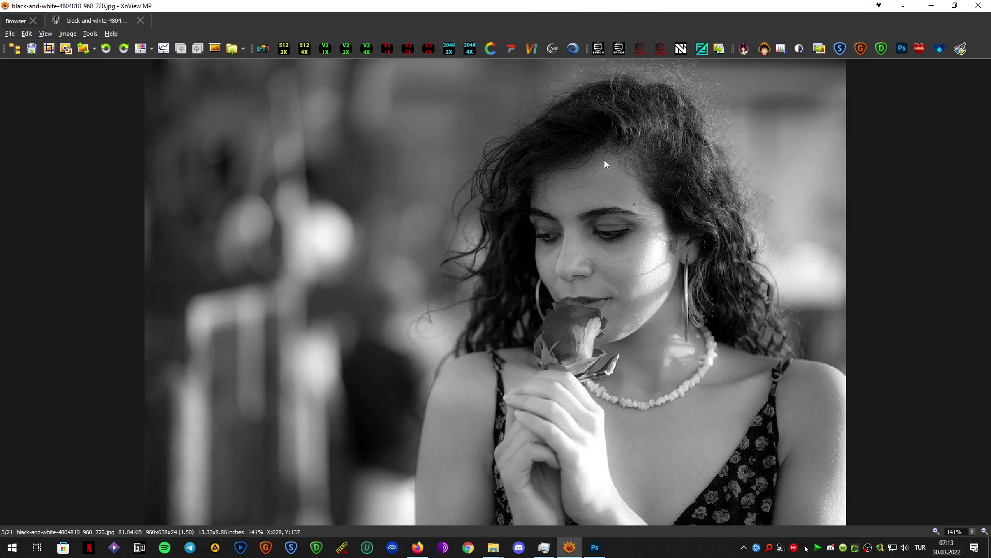
scroll(604, 159, "down", 2)
scroll(645, 166, "down", 2)
scroll(684, 172, "down", 2)
scroll(684, 172, "down", 2)
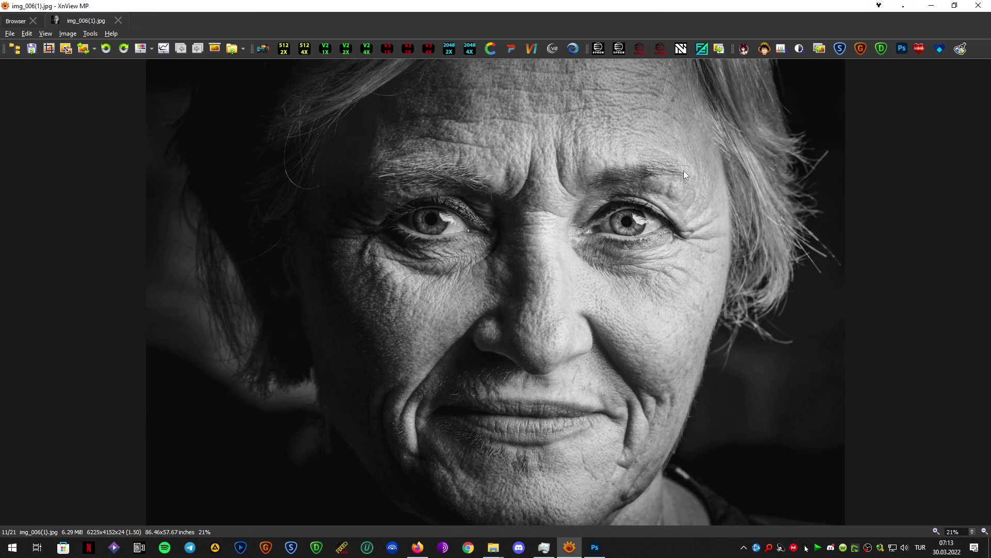
scroll(685, 172, "down", 2)
scroll(683, 170, "down", 2)
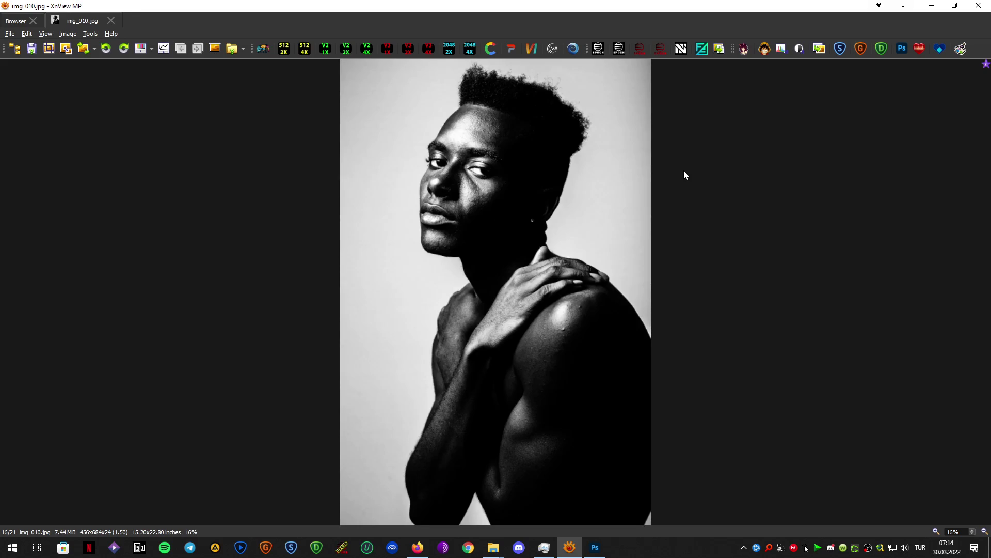
scroll(684, 170, "down", 2)
scroll(684, 170, "down", 2)
scroll(684, 170, "down", 1)
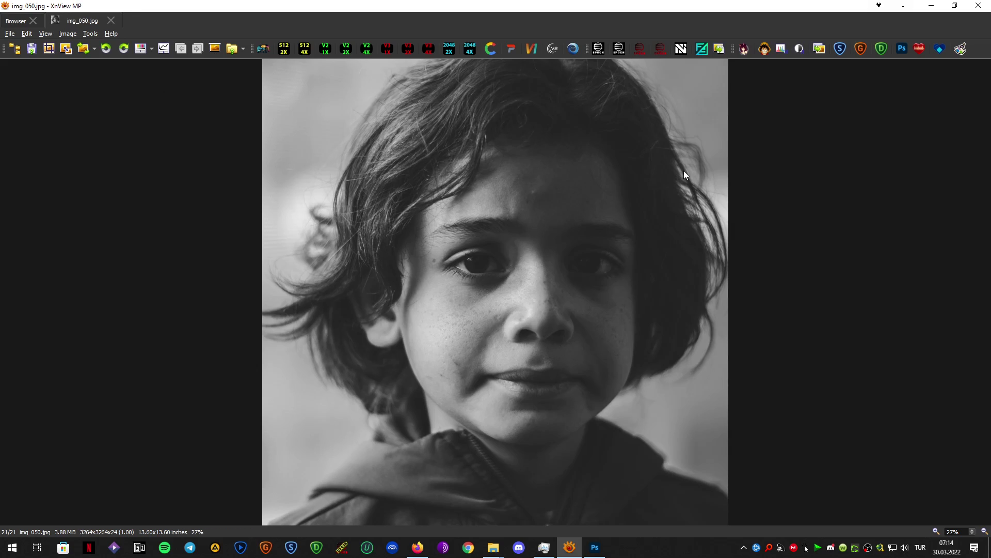